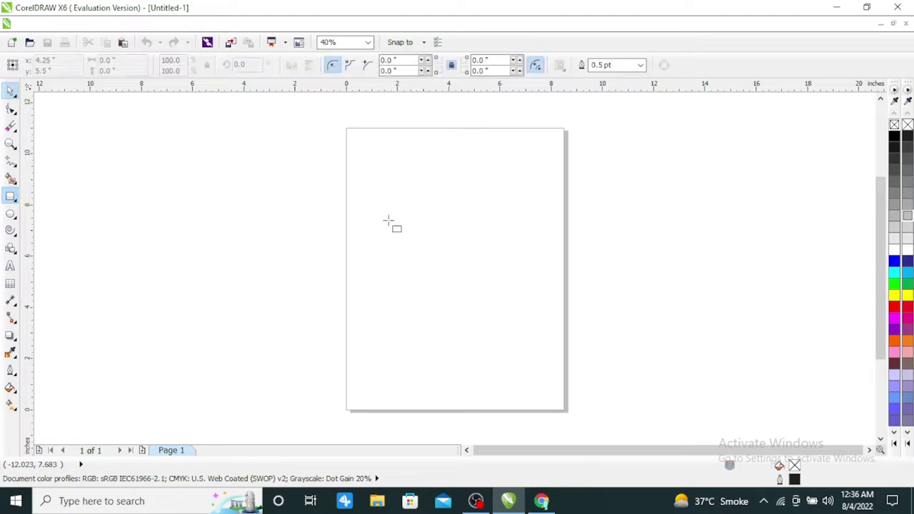
- Resize the rectangle to 3 by 3 inches and move it further onto the page
click(118, 61)
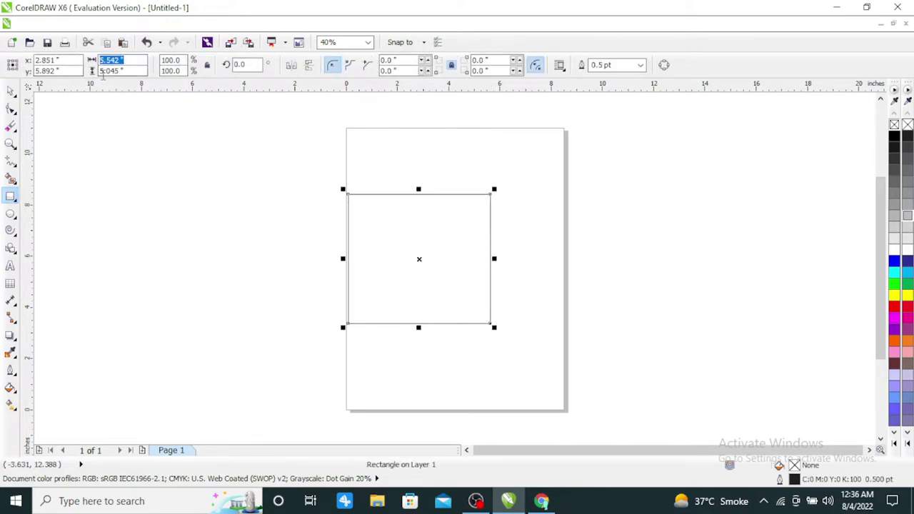
text(3)
key(Tab)
text(3)
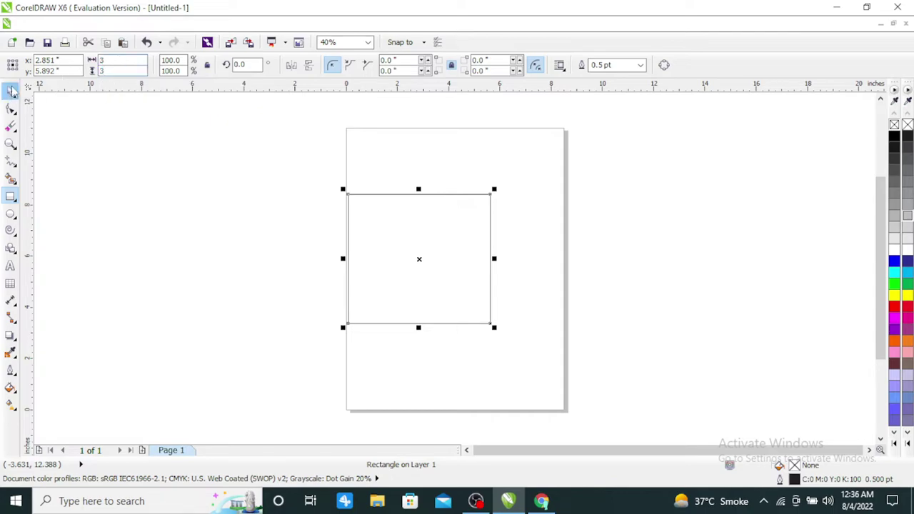
key(Return)
drag(379, 239, 452, 234)
scroll(452, 234, up, 2)
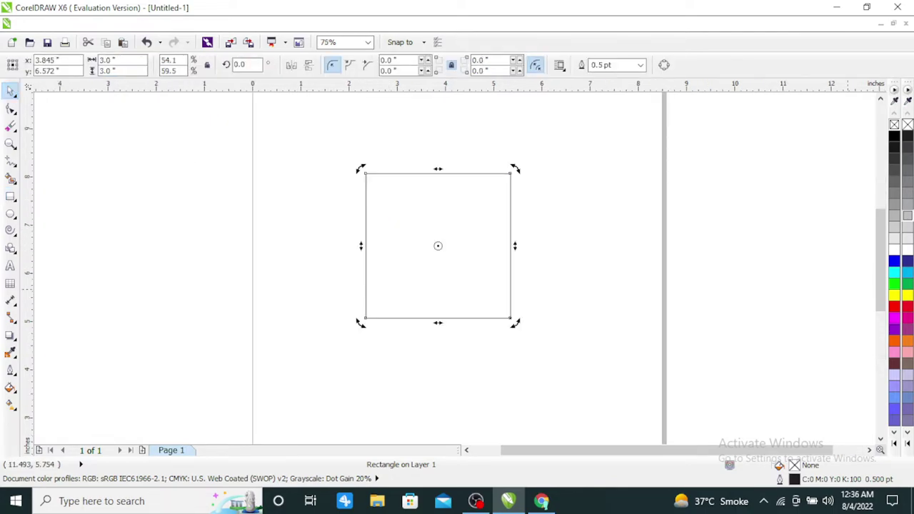
- Fill the square with a deep blue shade, C:100 M:65 Y:5 K:0, and remove its outline
click(895, 262)
right_click(895, 124)
scroll(820, 238, up, 2)
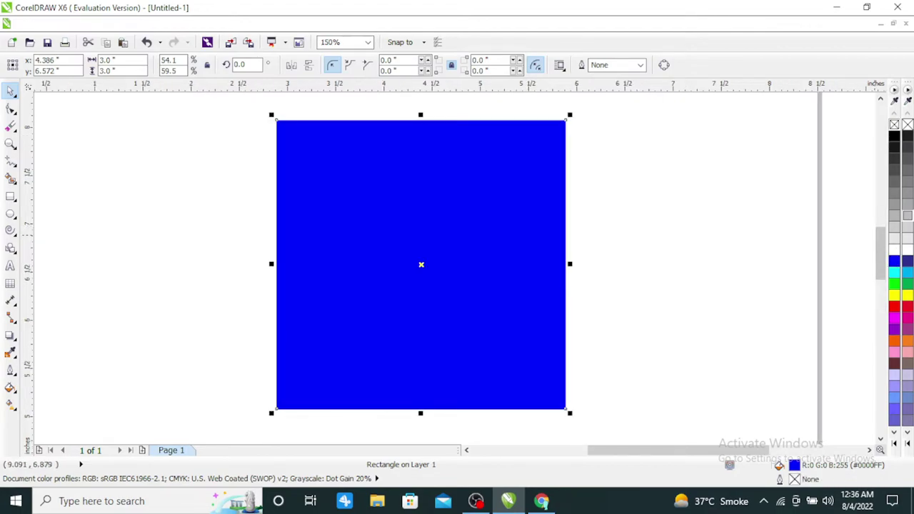
click(907, 274)
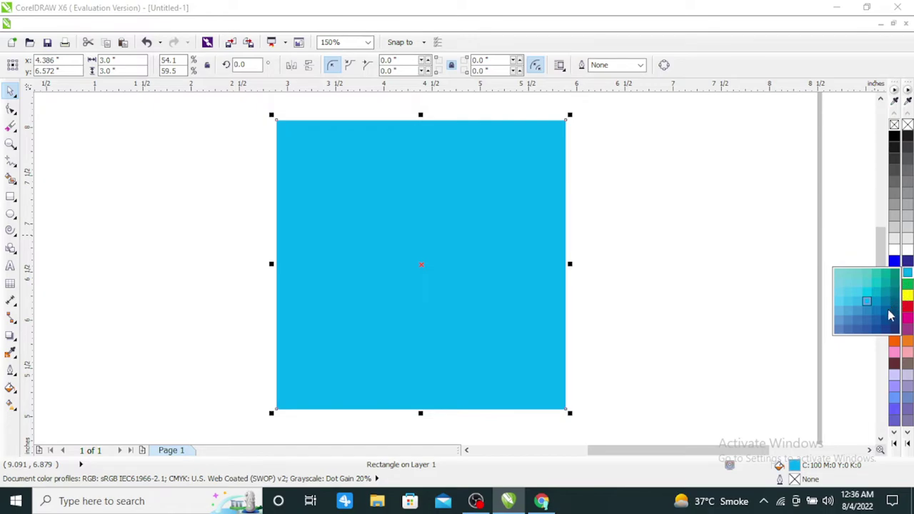
scroll(472, 261, down, 2)
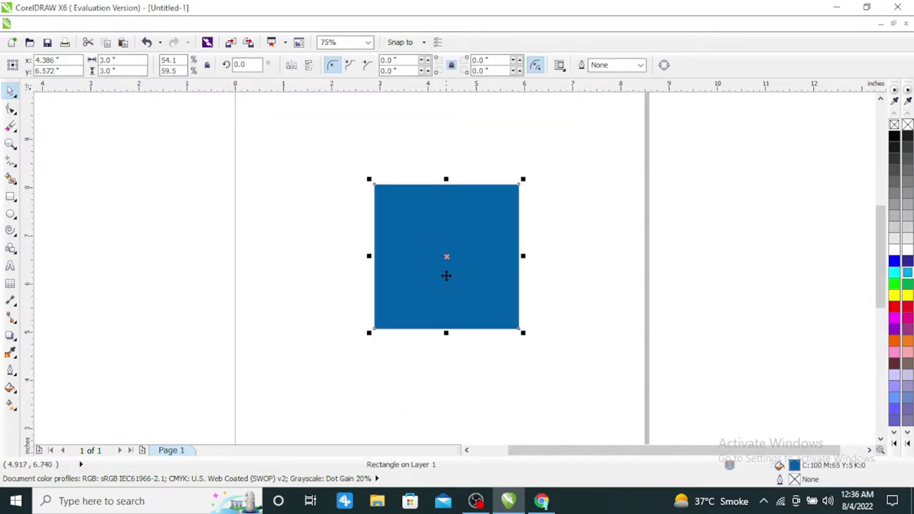
- Draw a rectangle about 1.63 by 1.44 inches beside the page and add a concentric inner copy about 1.36 by 1.21 inches
click(10, 197)
drag(92, 186, 171, 257)
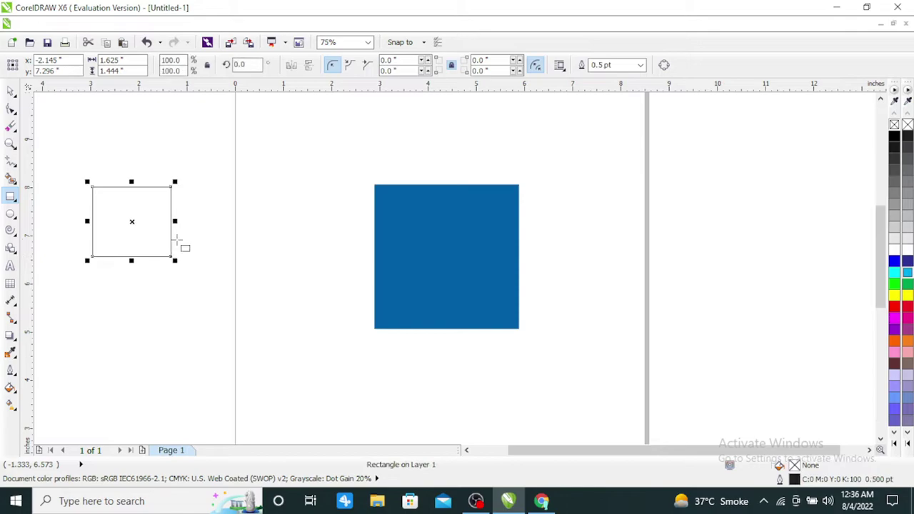
key(space)
scroll(107, 195, up, 2)
drag(106, 195, 122, 203)
click(138, 203)
key(ctrl+z)
drag(243, 177, 231, 191)
- Trim the inner rectangle out of the outer one to form a frame, and delete the leftover inner rectangle
drag(280, 166, 7, 429)
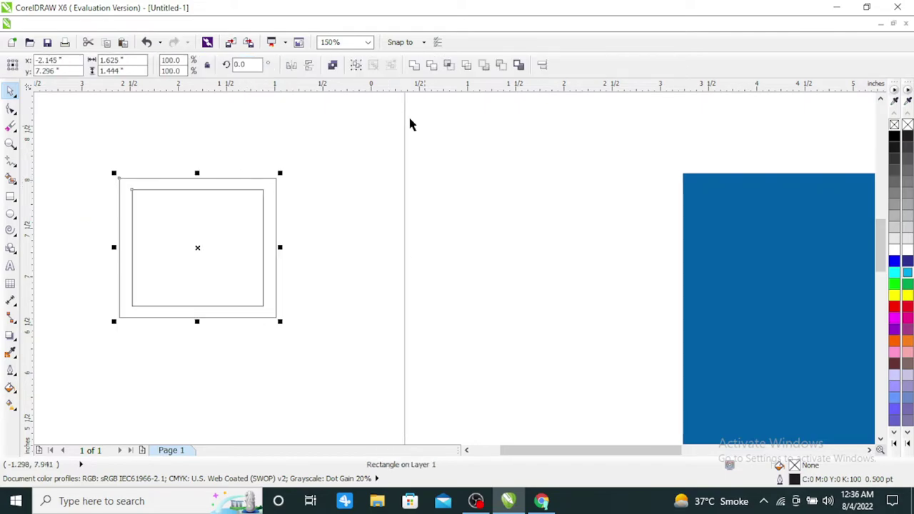
click(431, 66)
drag(133, 231, 248, 285)
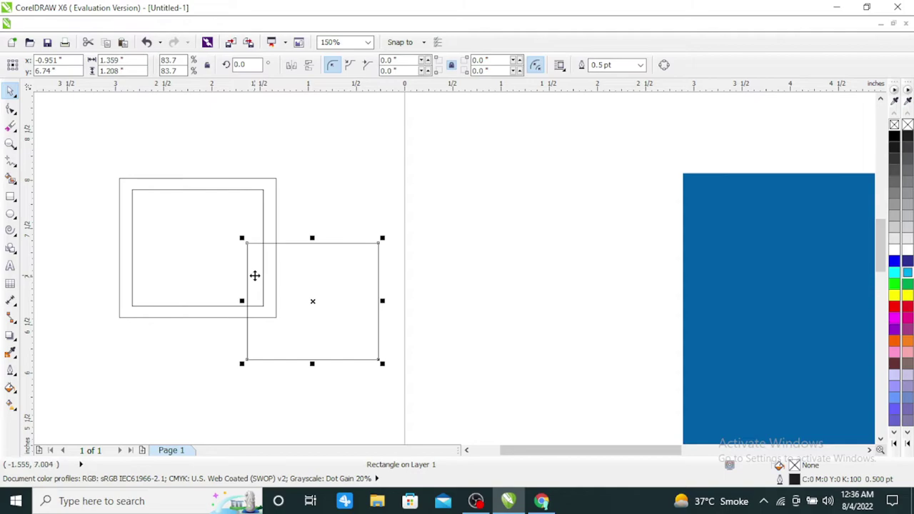
key(Delete)
- Move the frame closer to the blue square, fill it white and remove its outline
drag(264, 199, 396, 218)
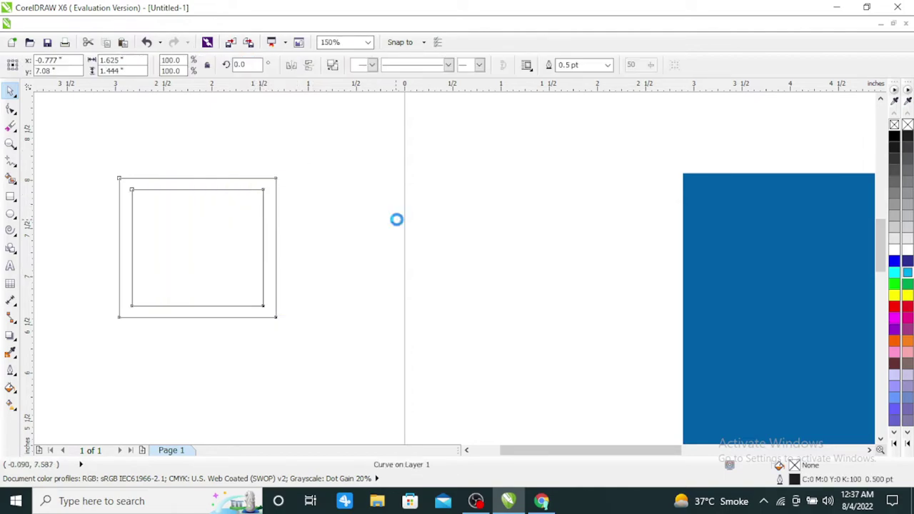
click(907, 250)
right_click(908, 124)
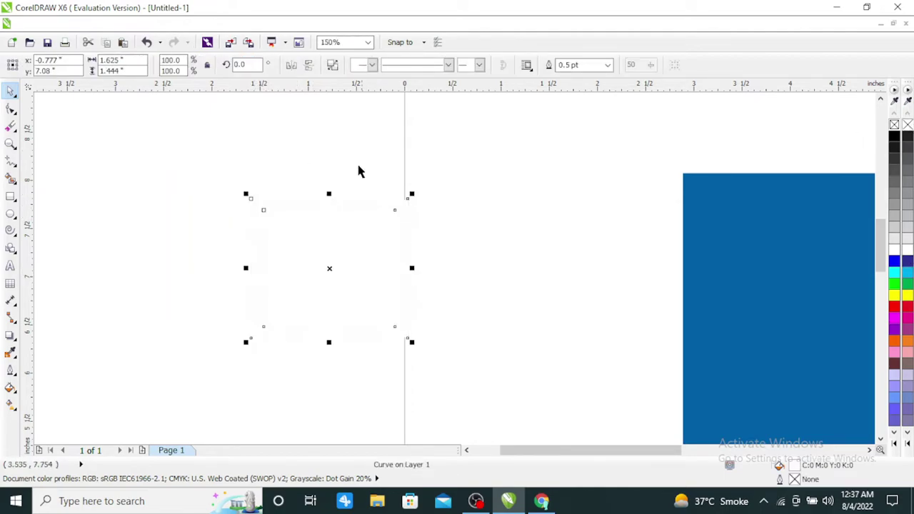
- Place the white frame over the blue square's lower-right corner, rotated to 332.7 degrees and scaled to 116.1%
scroll(356, 161, down, 2)
drag(348, 230, 662, 314)
click(699, 315)
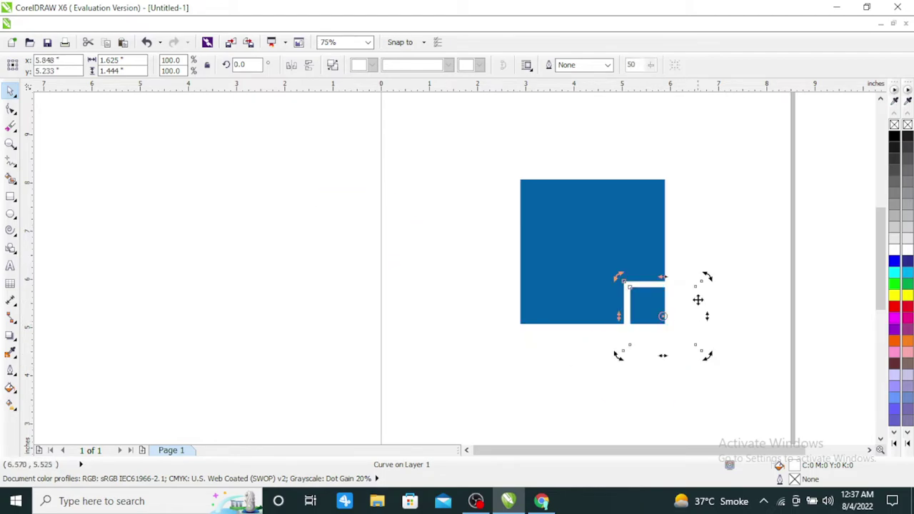
drag(705, 280, 629, 301)
scroll(667, 282, up, 1)
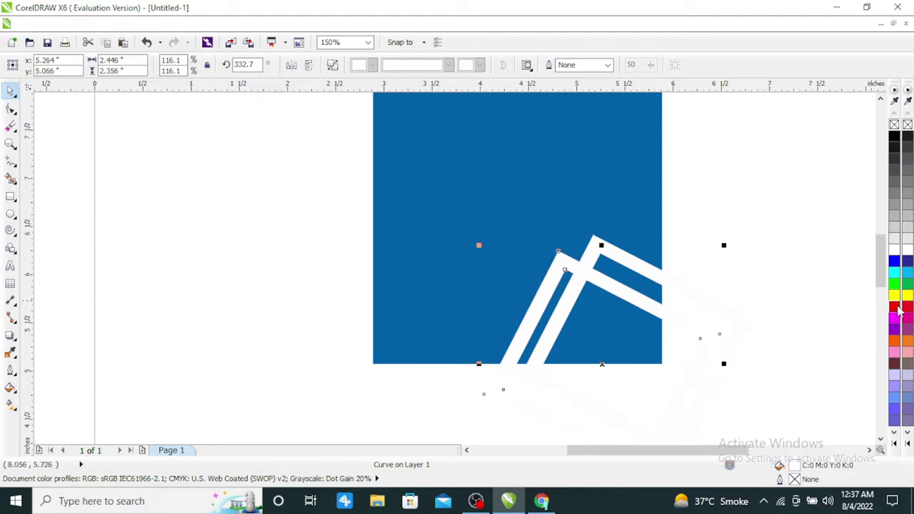
- Fill the leftmost tilted frame orange and add another offset frame copy filled cyan, C:100 M:0 Y:0 K:0
click(895, 340)
scroll(613, 284, up, 2)
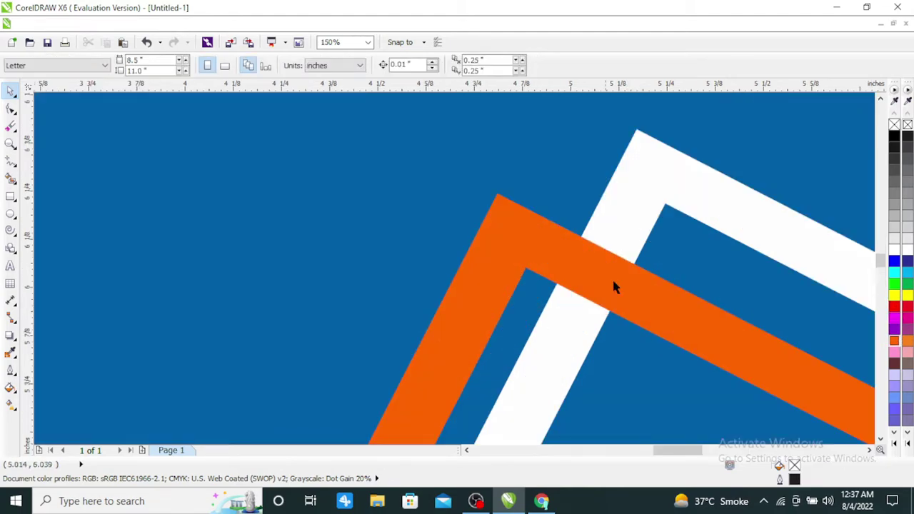
scroll(617, 269, down, 2)
drag(600, 316, 639, 304)
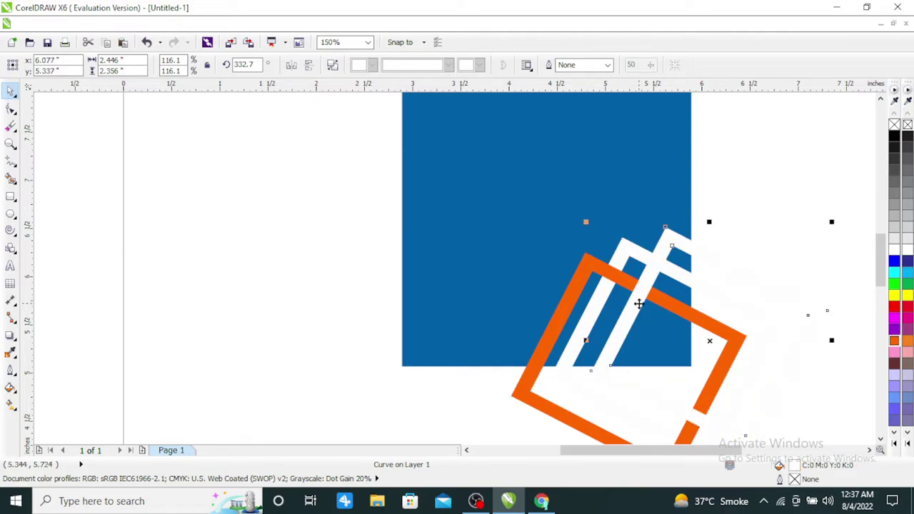
click(894, 272)
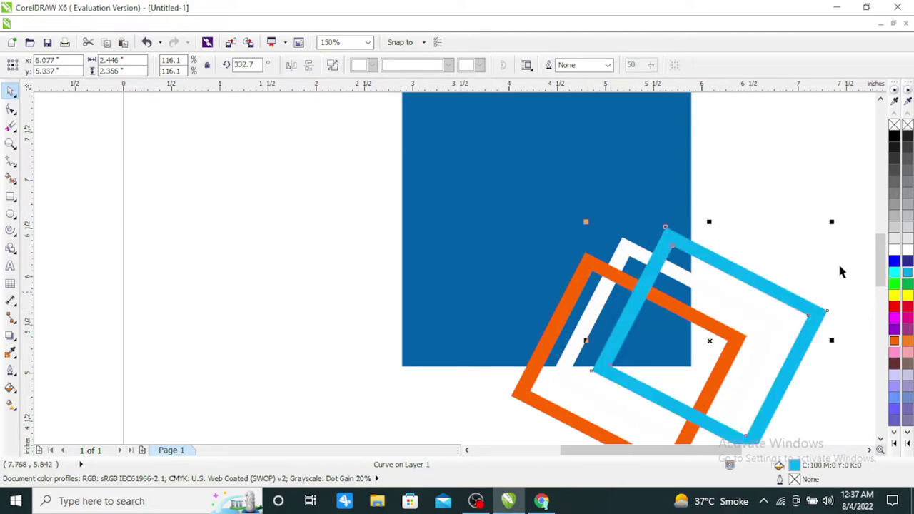
click(747, 229)
- PowerClip the orange, white and cyan frames inside the blue square
scroll(747, 228, down, 1)
drag(849, 199, 593, 387)
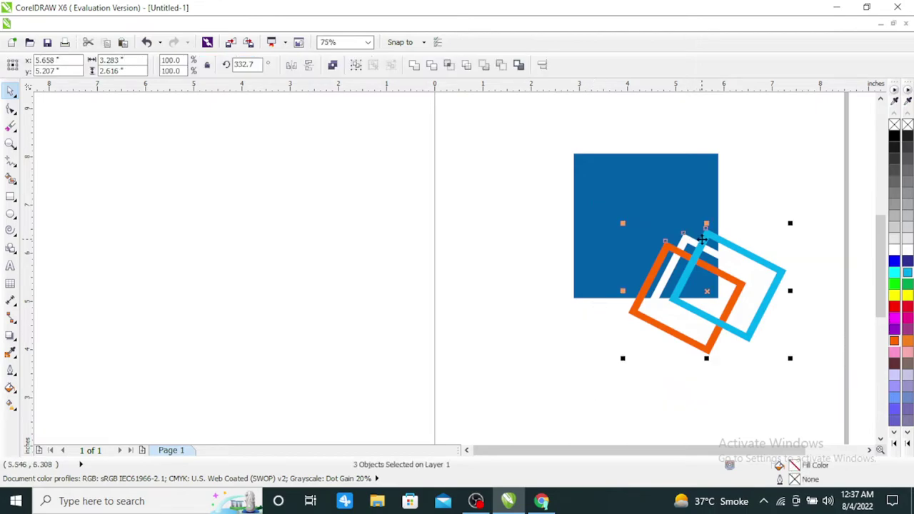
right_click(703, 307)
click(743, 8)
click(686, 188)
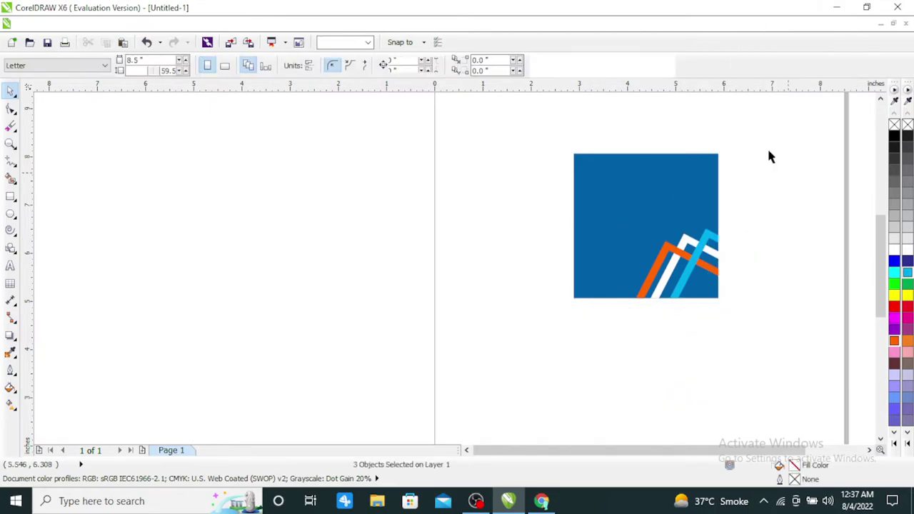
- Add the artistic text "ZAI MOBILE SHOP" in the empty area beside the page
click(10, 265)
click(285, 257)
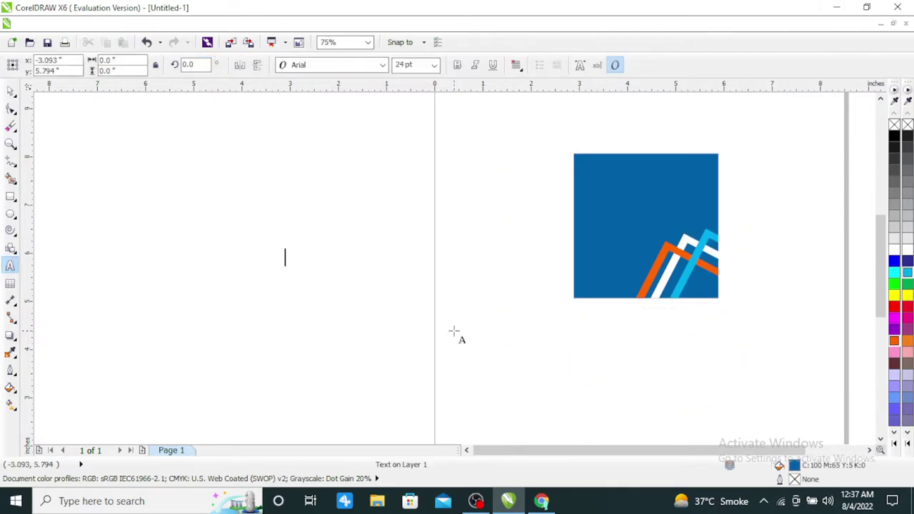
text(zai)
key(BackSpace)
key(BackSpace)
key(BackSpace)
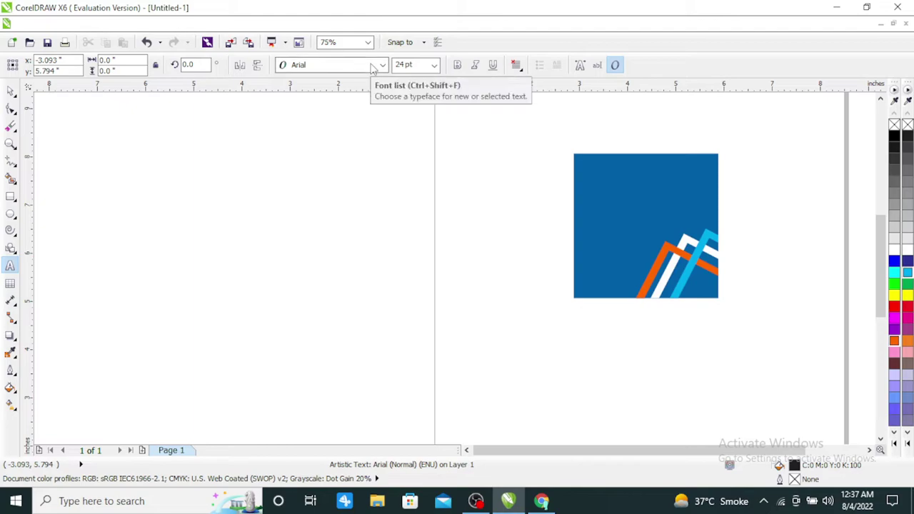
text(ZAI MOBIL)
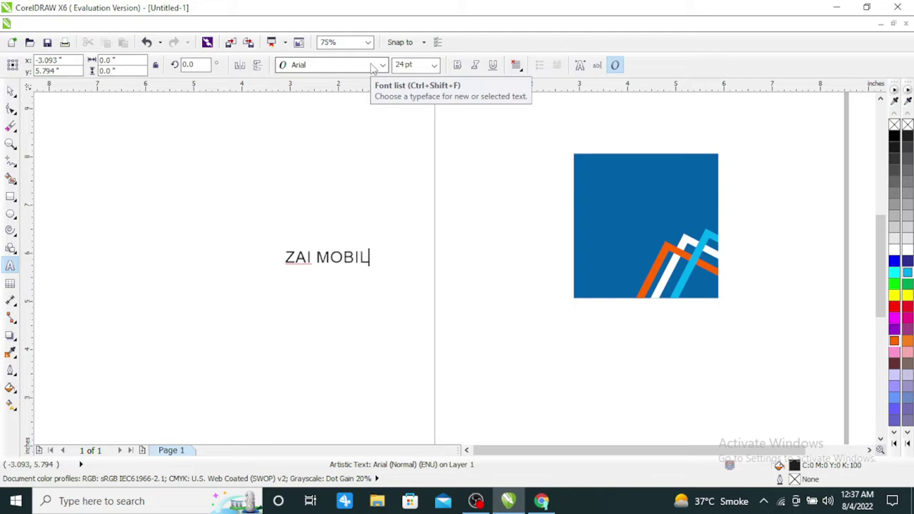
text(E S)
text(HIO)
key(BackSpace)
key(BackSpace)
text(P)
key(BackSpace)
text(OP)
key(ctrl+space)
- Set the font of the ZAI MOBILE SHOP text to Impact
click(383, 65)
click(346, 94)
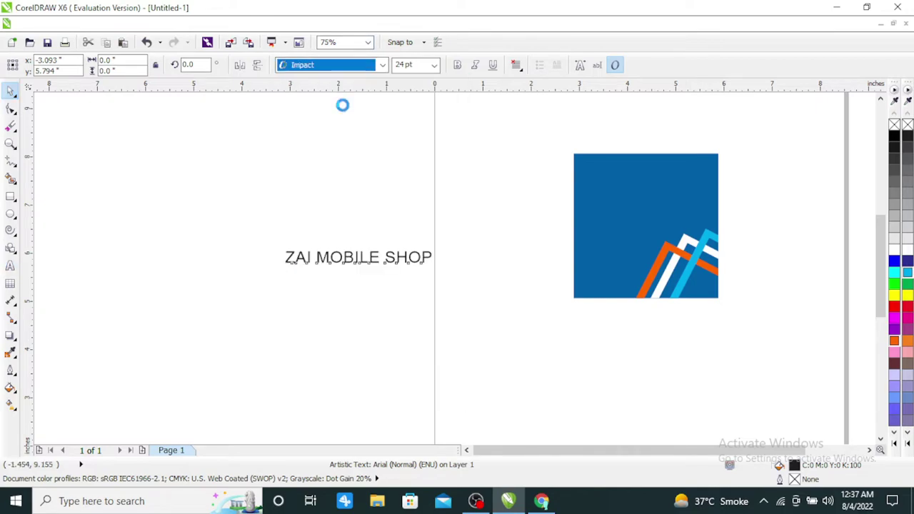
click(346, 207)
click(353, 248)
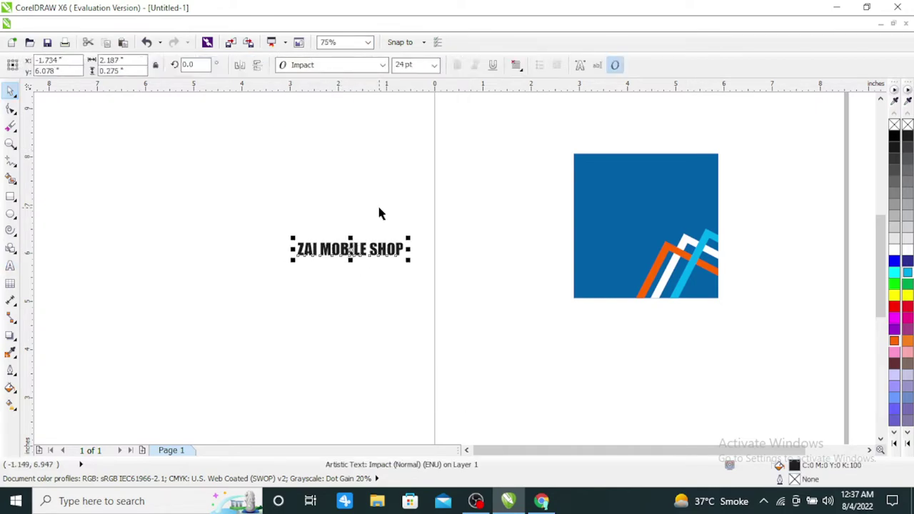
- Separate the word ZAI onto the blue square's upper-left area, enlarged to about 75.6 pt and filled white
click(355, 231)
drag(307, 248, 657, 214)
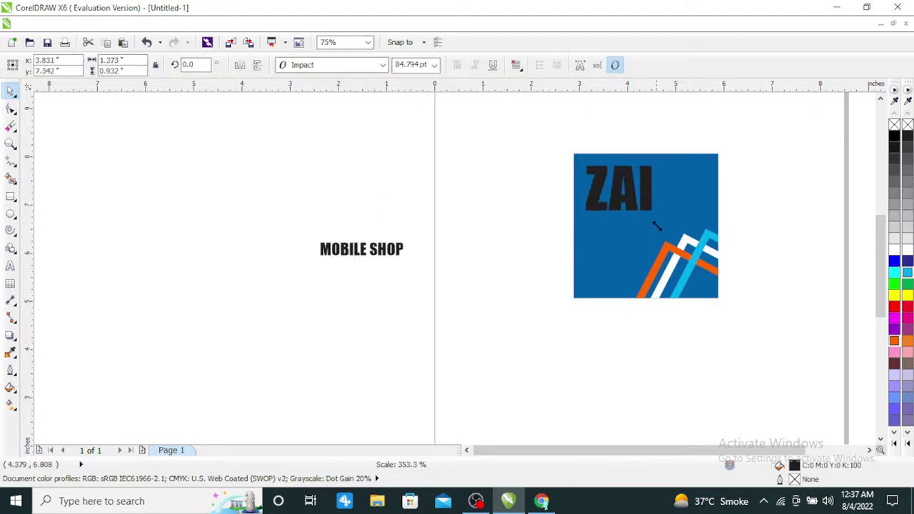
click(895, 250)
scroll(626, 175, up, 2)
drag(636, 175, 629, 198)
scroll(581, 188, down, 2)
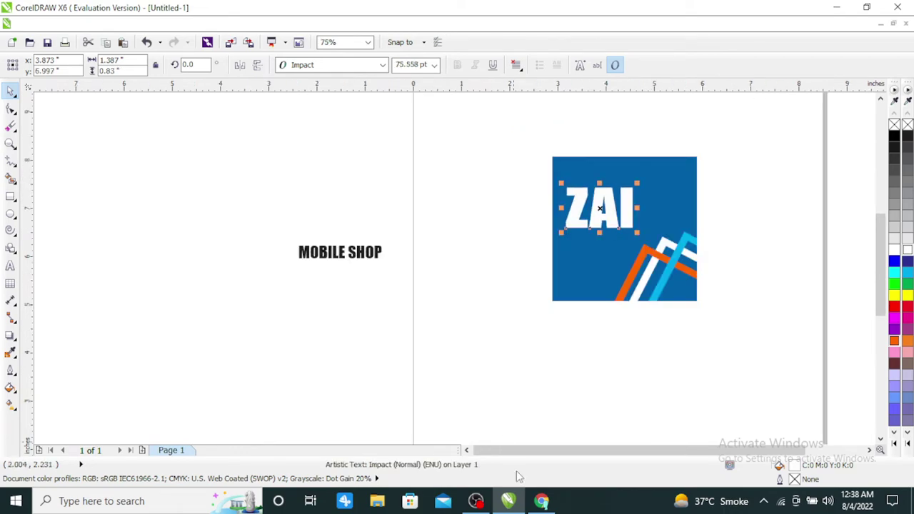
- Switch to Chrome and search Google for "MOBILE PNG" to browse phone images
click(540, 503)
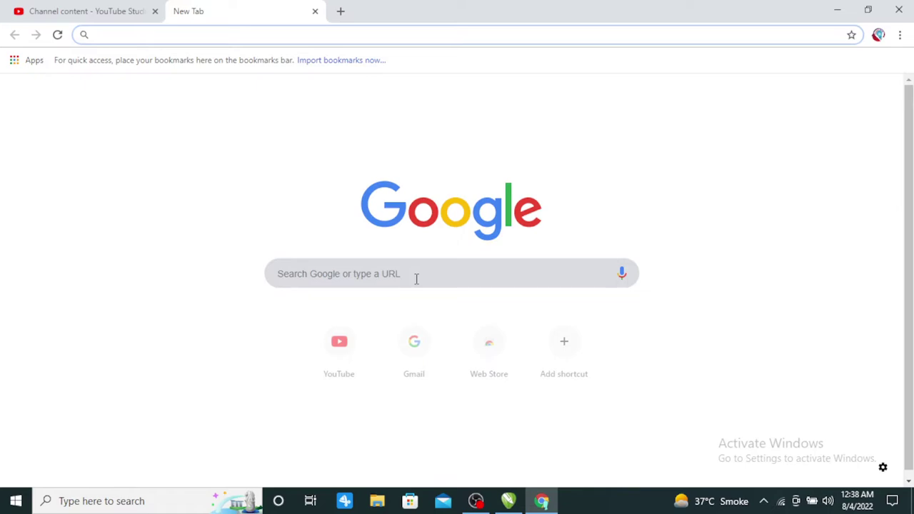
text(MOBILE )
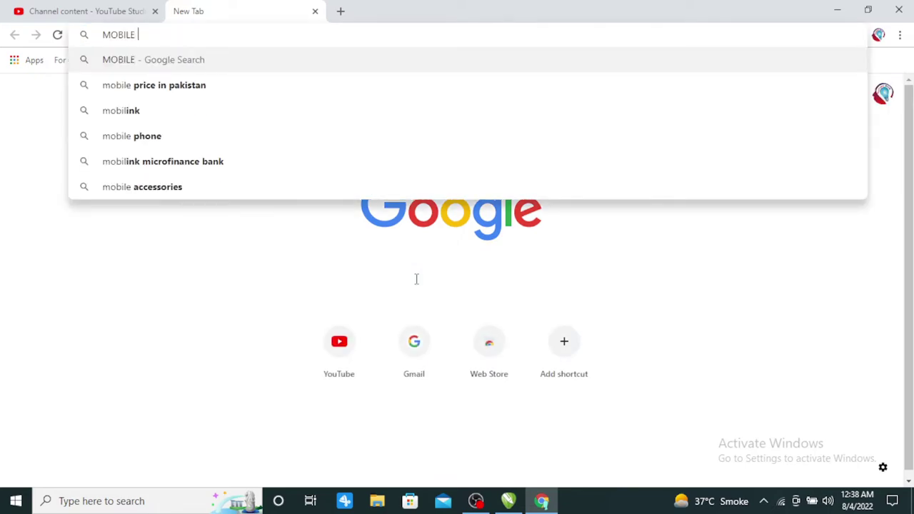
text(PNG)
key(Return)
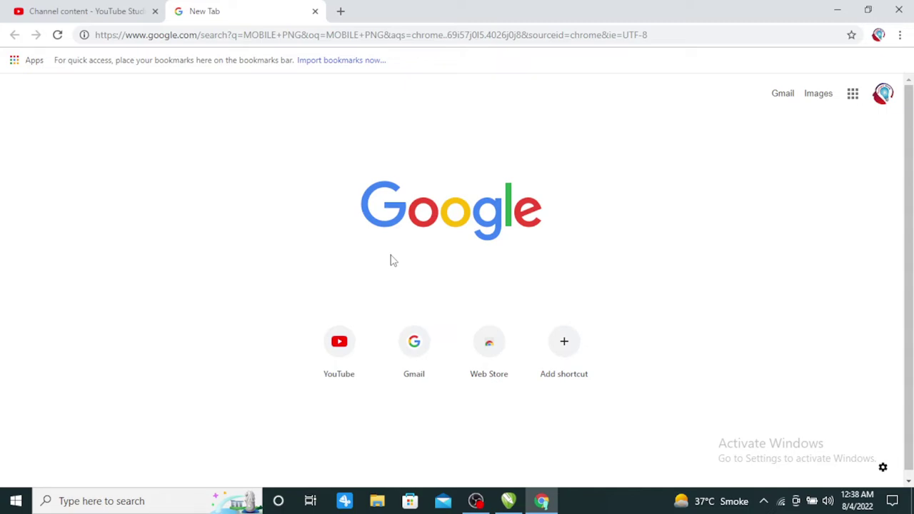
middle_click(394, 352)
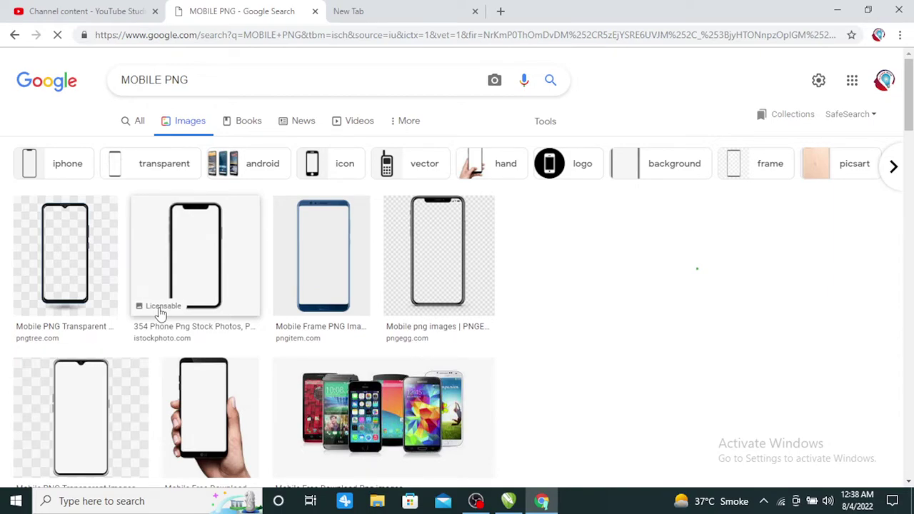
click(215, 165)
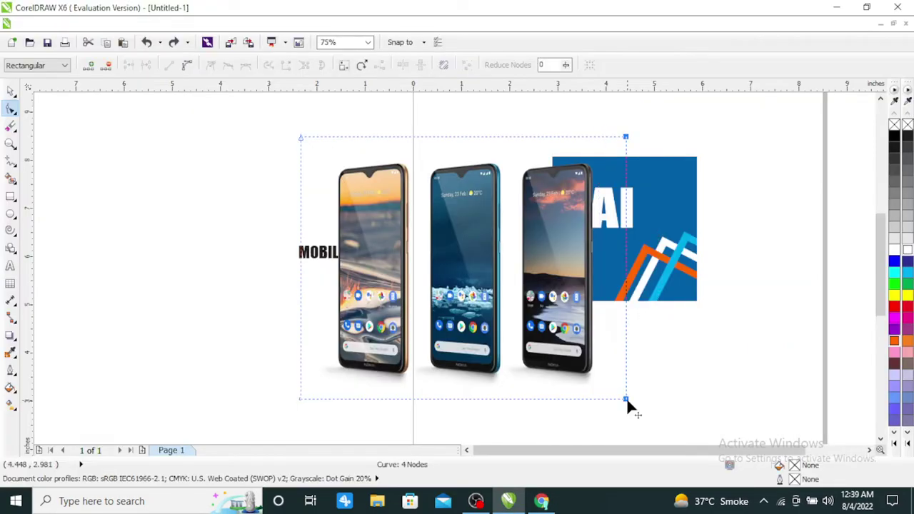
- Crop the imported three-phone picture down to the middle phone by reshaping its boundary nodes
drag(627, 397, 513, 397)
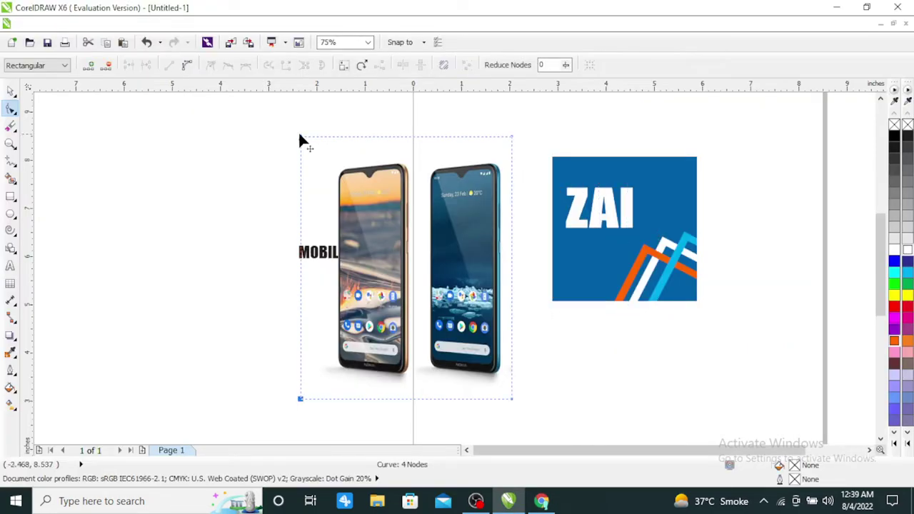
drag(300, 141, 425, 147)
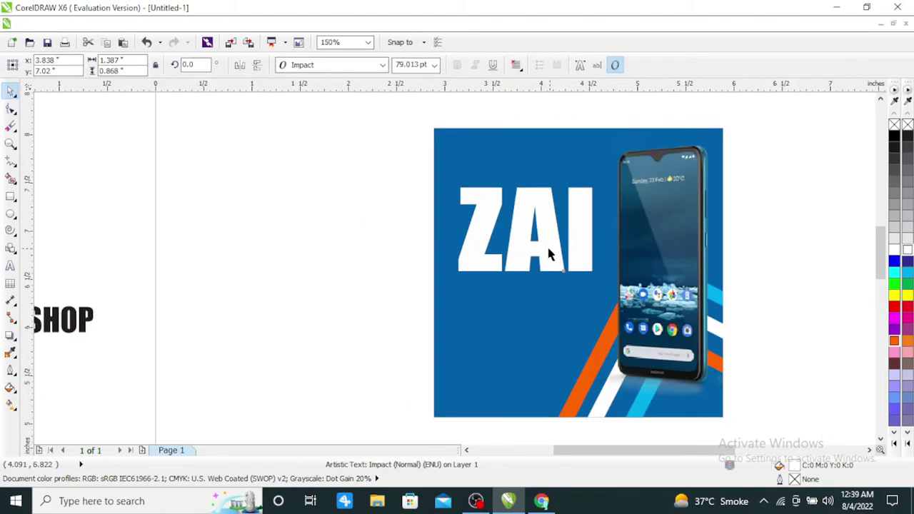
- Place the MOBILE SHOP text on the blue square directly below ZAI
scroll(200, 281, down, 2)
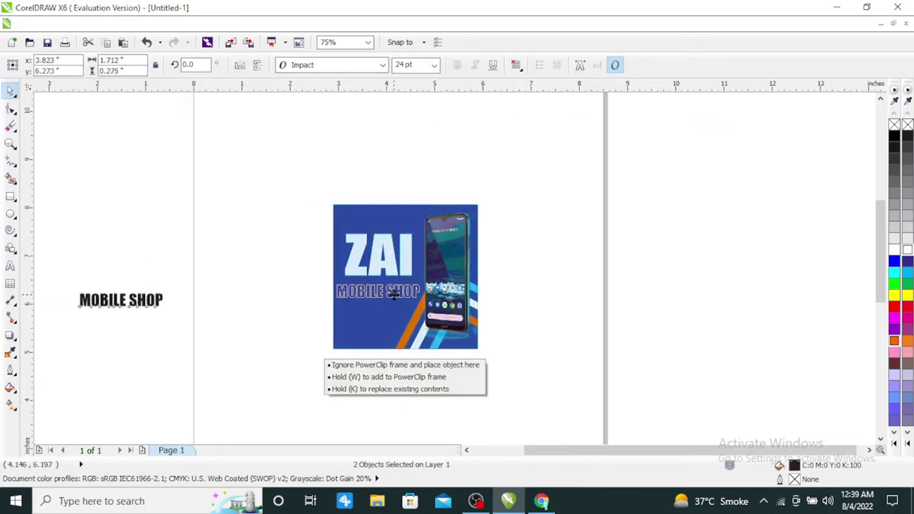
drag(318, 351, 378, 293)
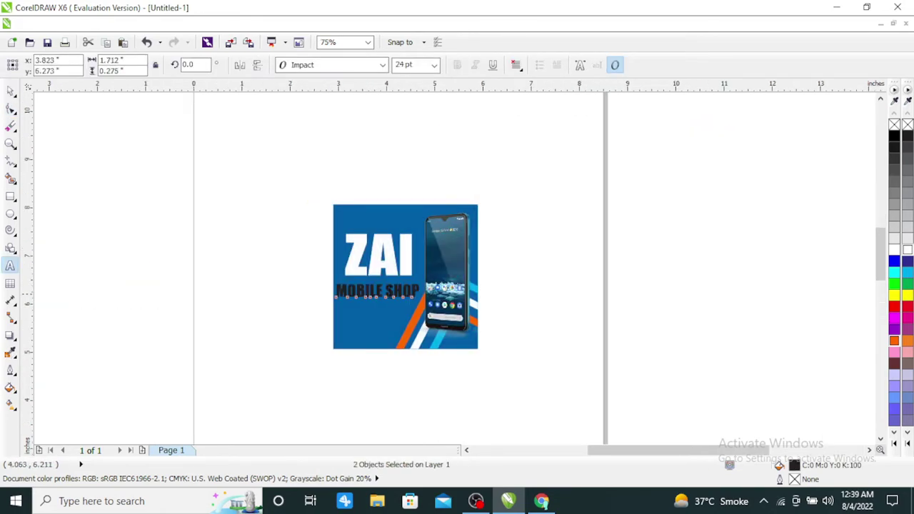
scroll(390, 295, up, 2)
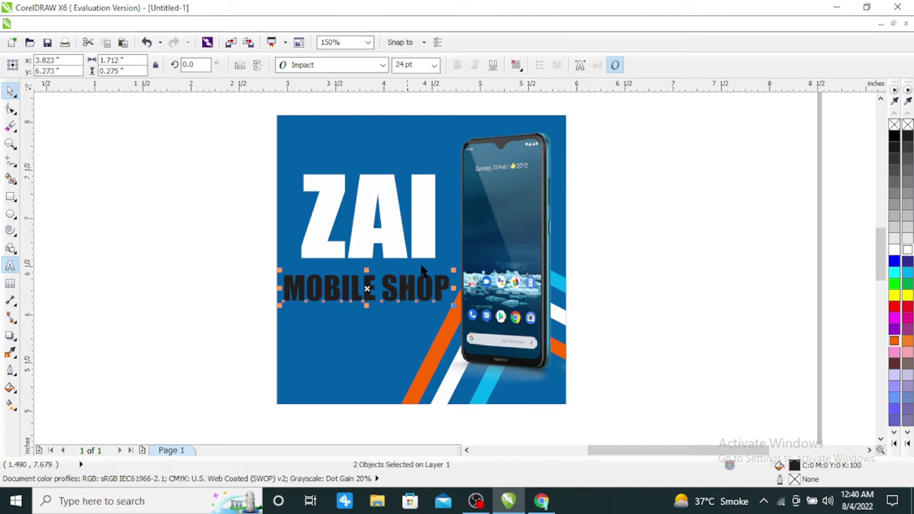
- Inside the PowerClip, position an extra white frame over the square's upper-left corner and finish editing the contents
ctrl+click(327, 173)
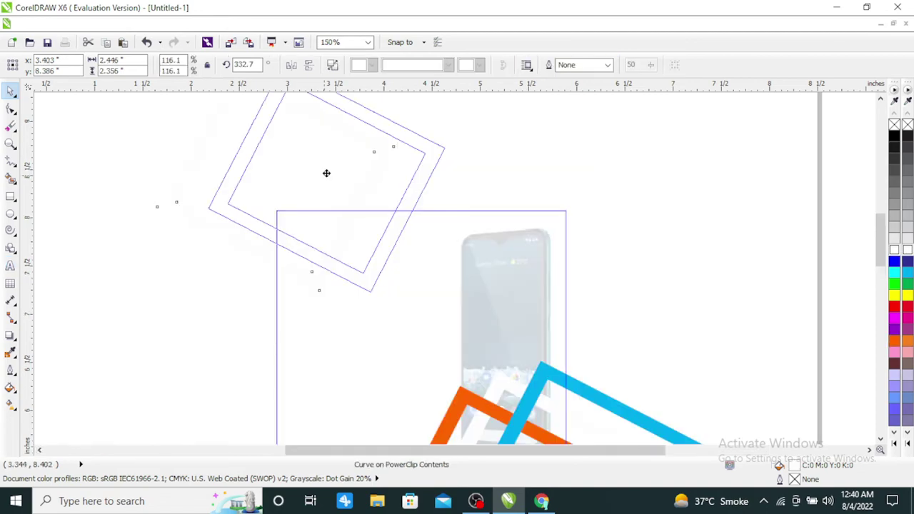
drag(326, 173, 325, 152)
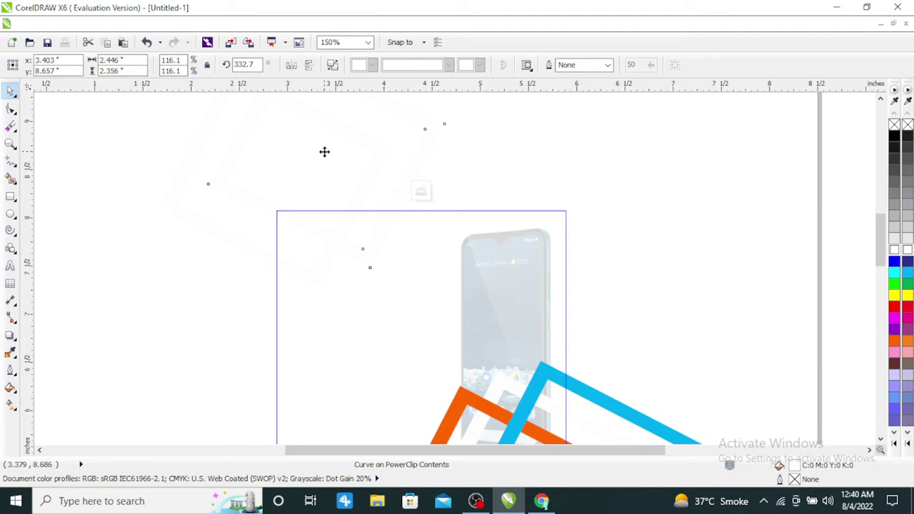
click(421, 191)
- Shift the grouped ZAI MOBILE SHOP title slightly lower and decline retrying the invalid object selection
drag(360, 300, 367, 313)
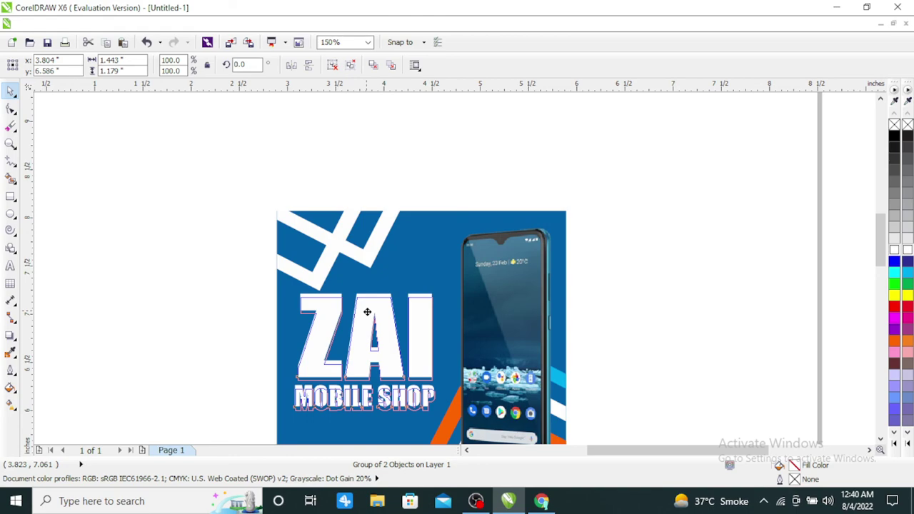
click(510, 280)
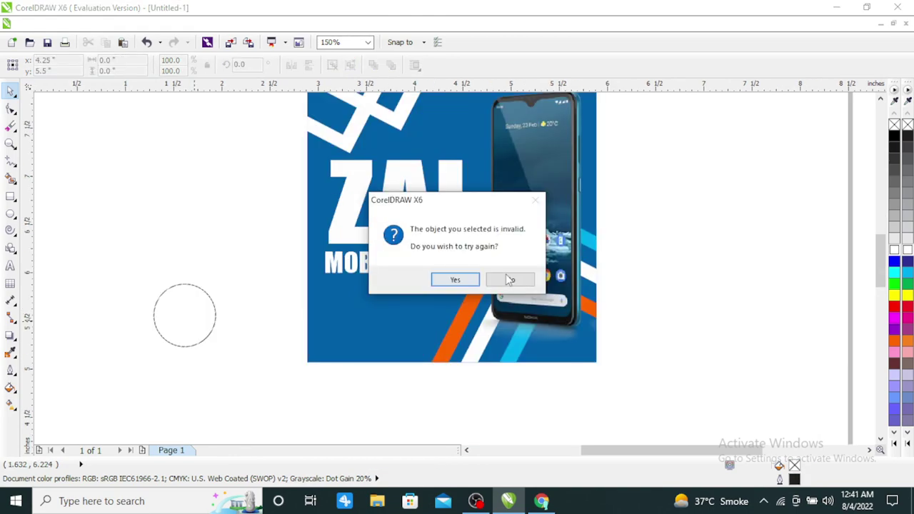
click(510, 280)
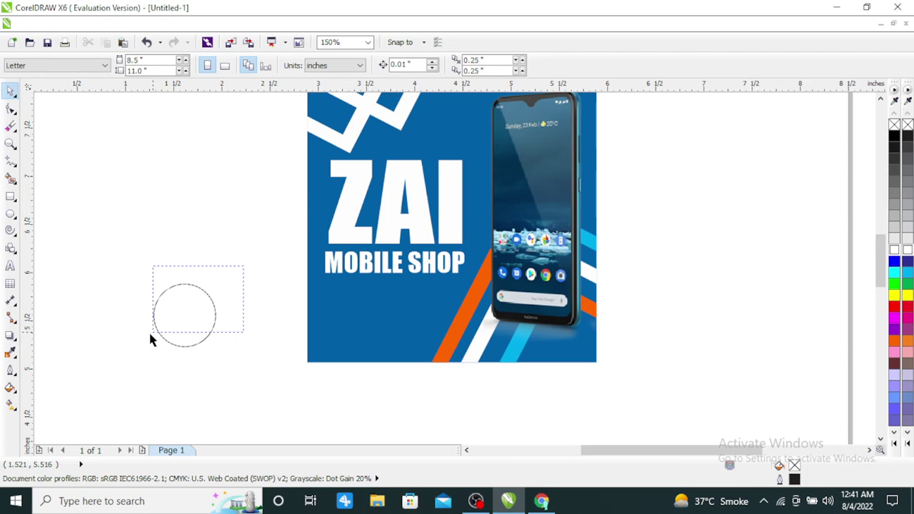